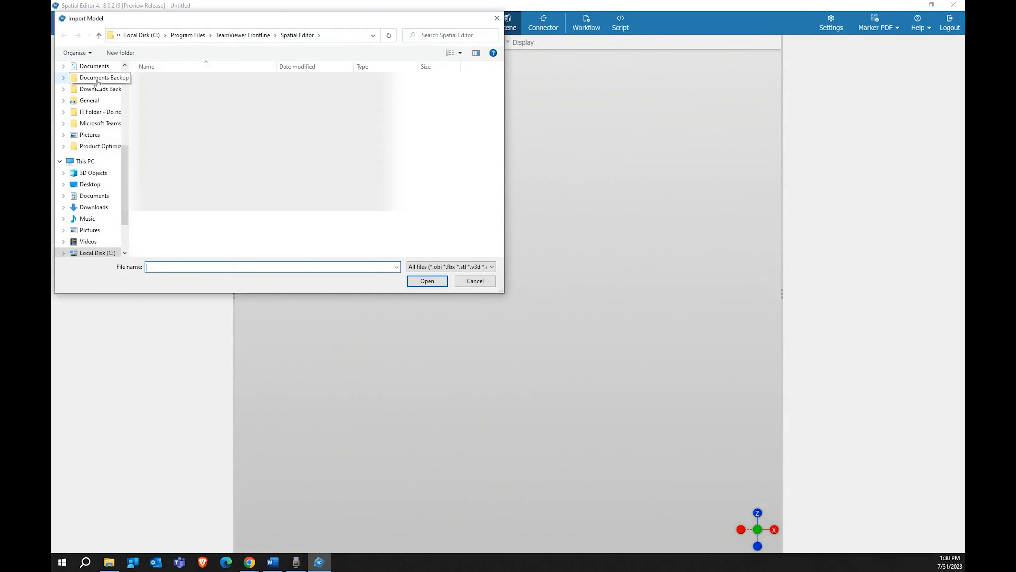
Import the WaterPump (10) model from the Downloads folder with meter as its import unit.
{"action": "left_click", "coordinate": [102, 205]}
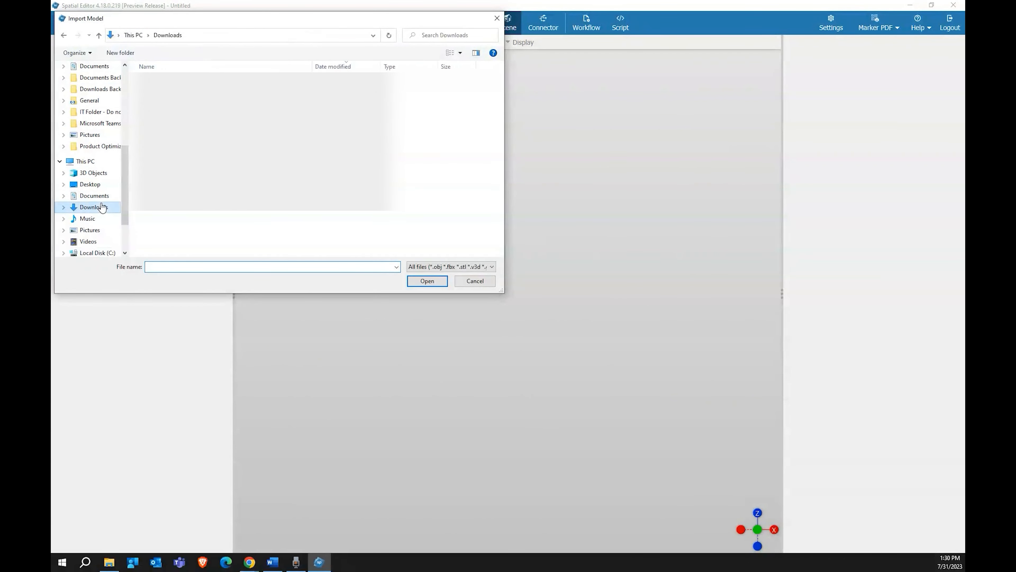
{"action": "double_click", "coordinate": [186, 210]}
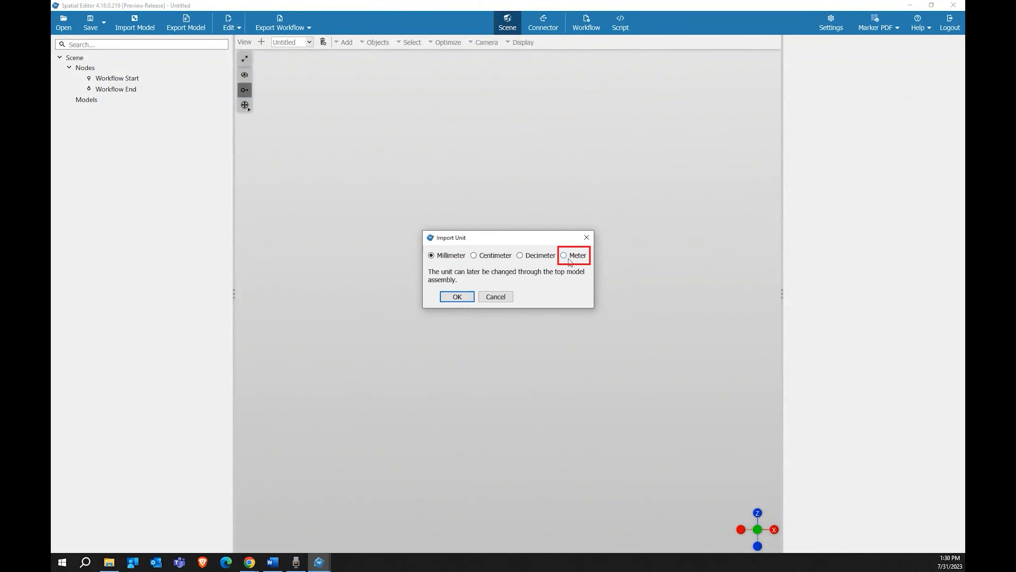
{"action": "left_click", "coordinate": [570, 258]}
{"action": "left_click", "coordinate": [468, 298]}
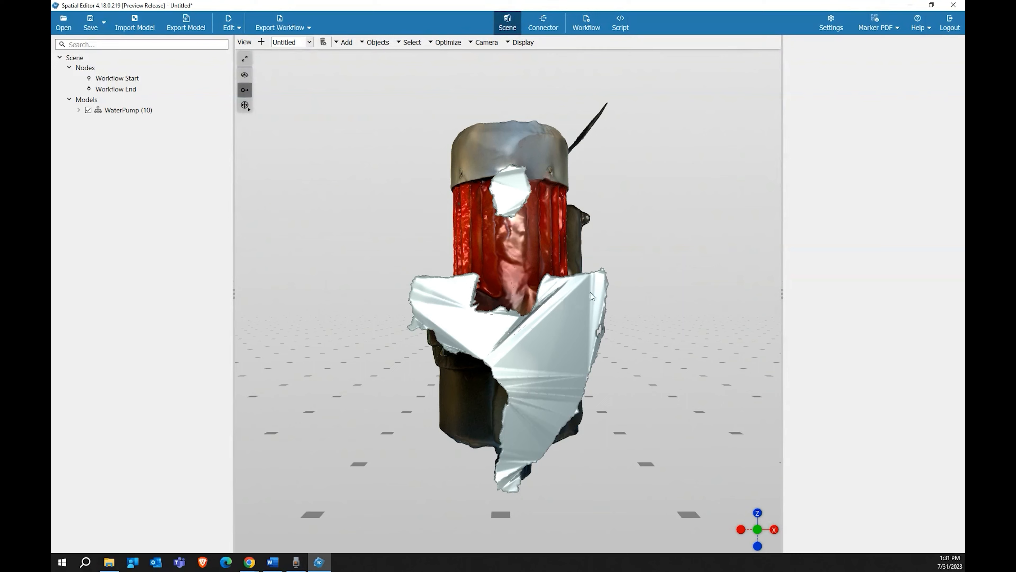
Rotate the WaterPump model about 93 degrees around the X axis so that it rests on its base.
{"action": "scroll", "coordinate": [594, 291], "scroll_direction": "down", "scroll_amount": 3}
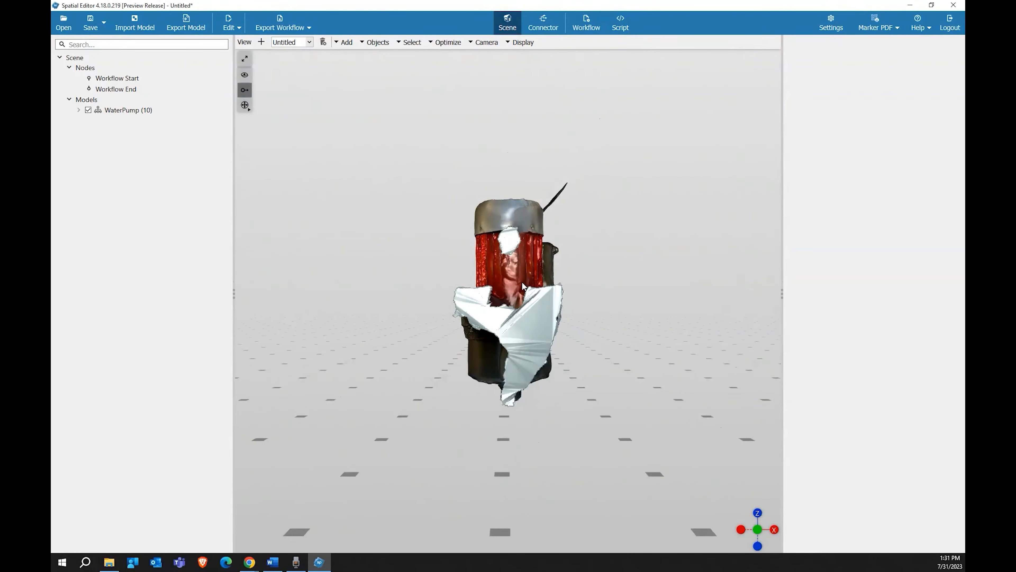
{"action": "middle_click_drag", "start_coordinate": [497, 267], "coordinate": [636, 269]}
{"action": "left_click", "coordinate": [182, 112]}
{"action": "left_click_drag", "start_coordinate": [386, 308], "coordinate": [519, 329]}
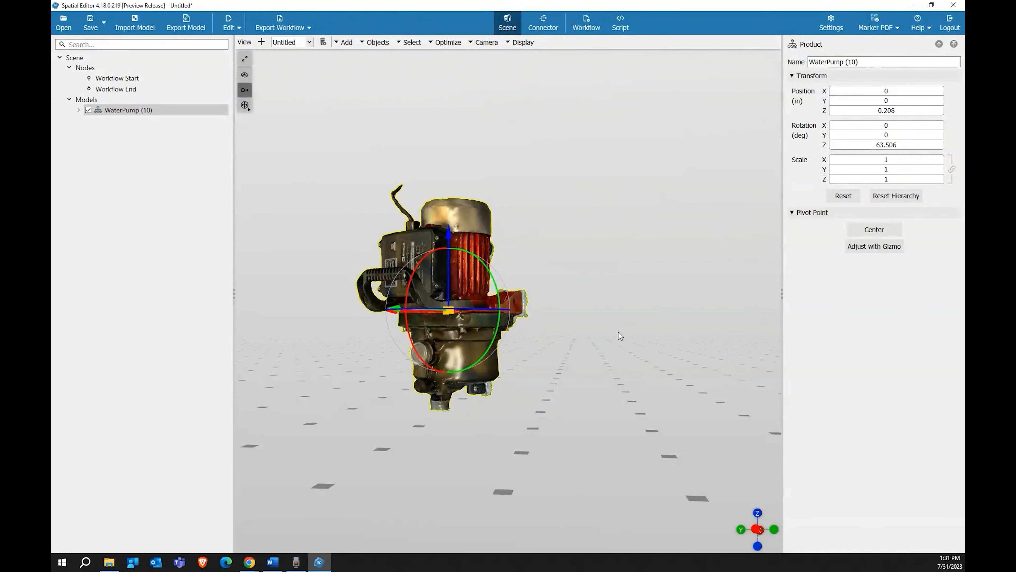
{"action": "key", "text": "ctrl+z"}
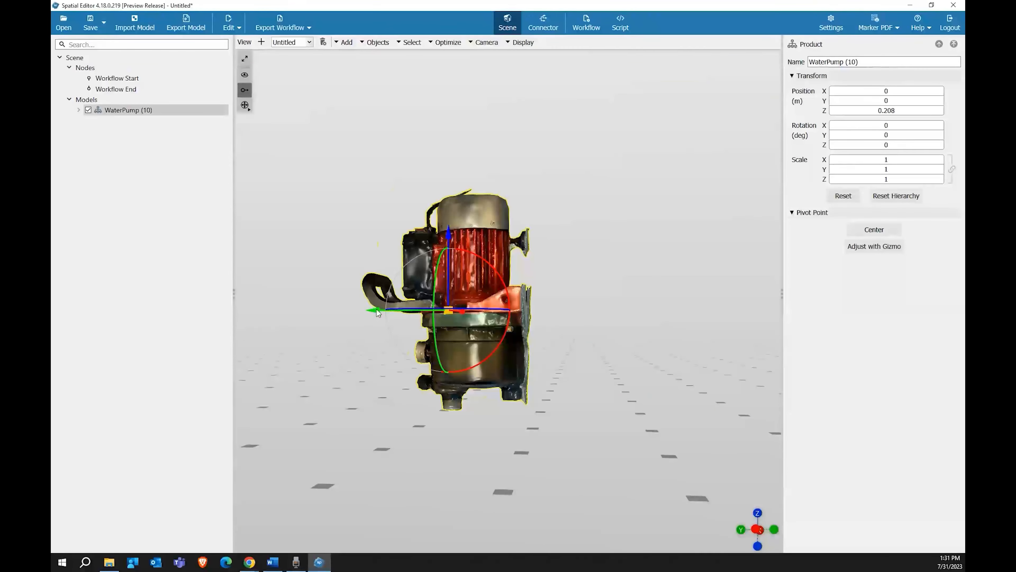
{"action": "left_click_drag", "start_coordinate": [458, 252], "coordinate": [500, 321]}
{"action": "middle_click_drag", "start_coordinate": [355, 414], "coordinate": [385, 422]}
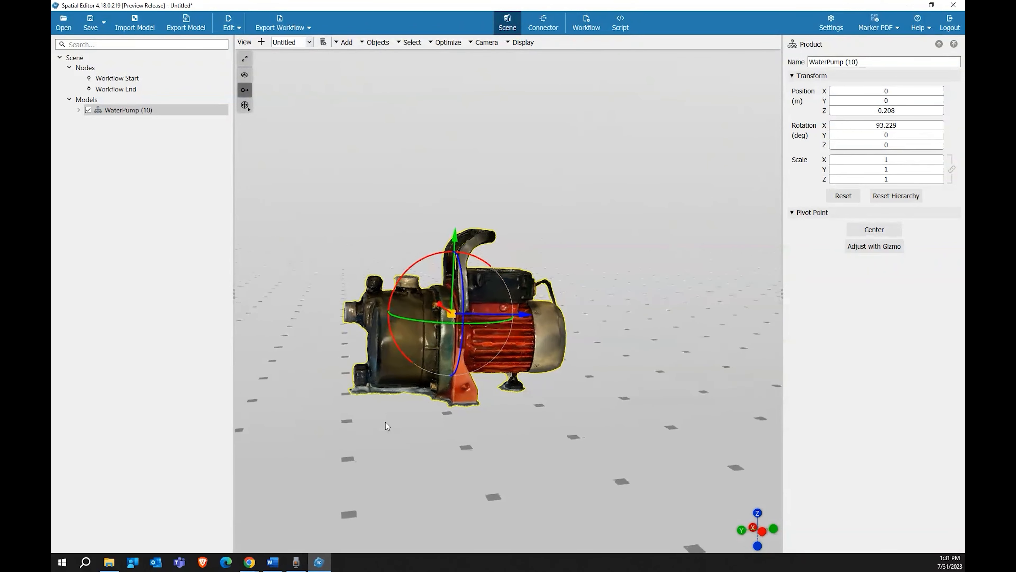
{"action": "scroll", "coordinate": [472, 401], "scroll_direction": "up", "scroll_amount": 2}
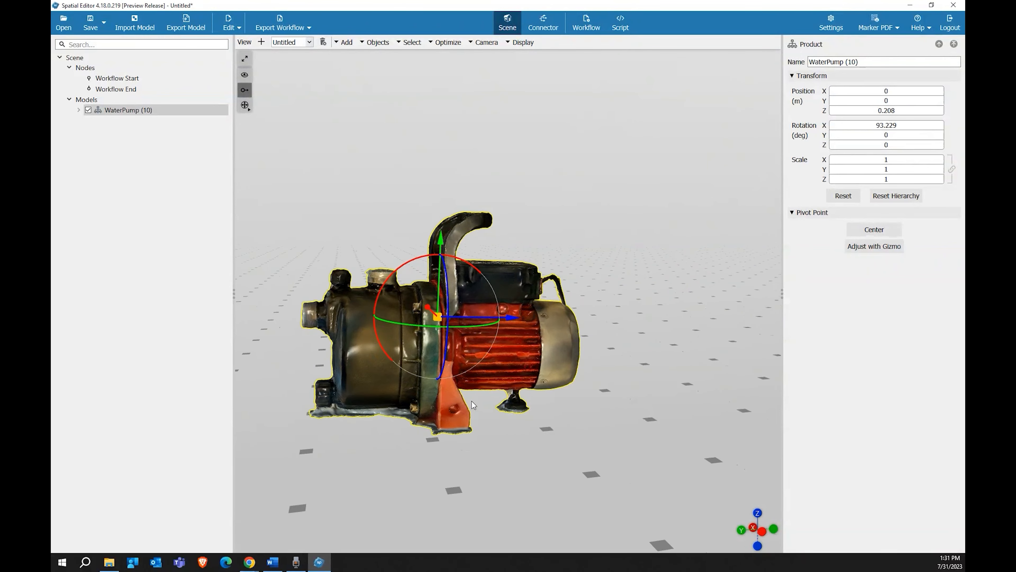
{"action": "scroll", "coordinate": [472, 402], "scroll_direction": "up", "scroll_amount": 1}
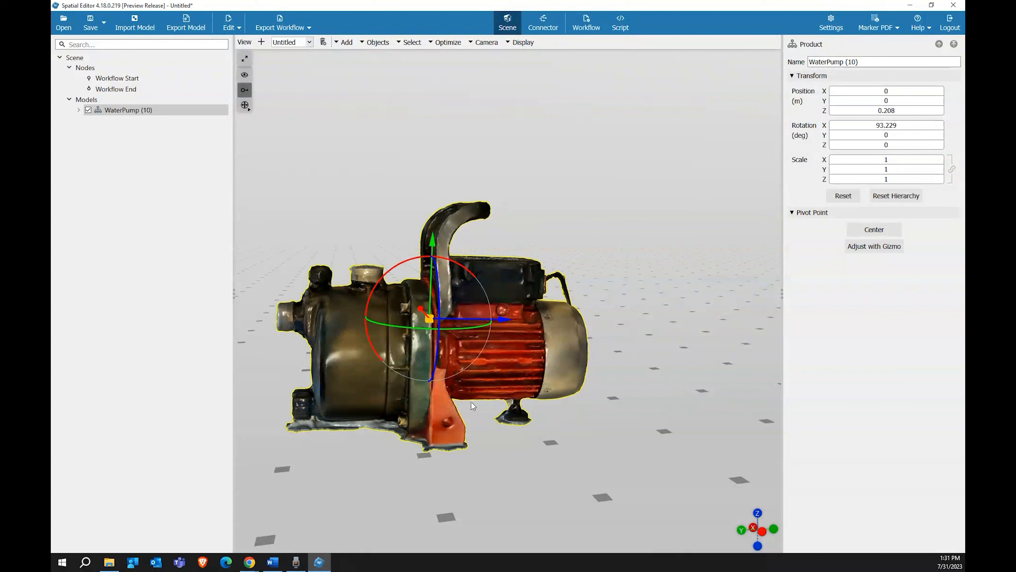
Add an Object Tracker to the scene and set its transform from the current view of the pump.
{"action": "left_click", "coordinate": [348, 192]}
{"action": "left_click", "coordinate": [114, 110]}
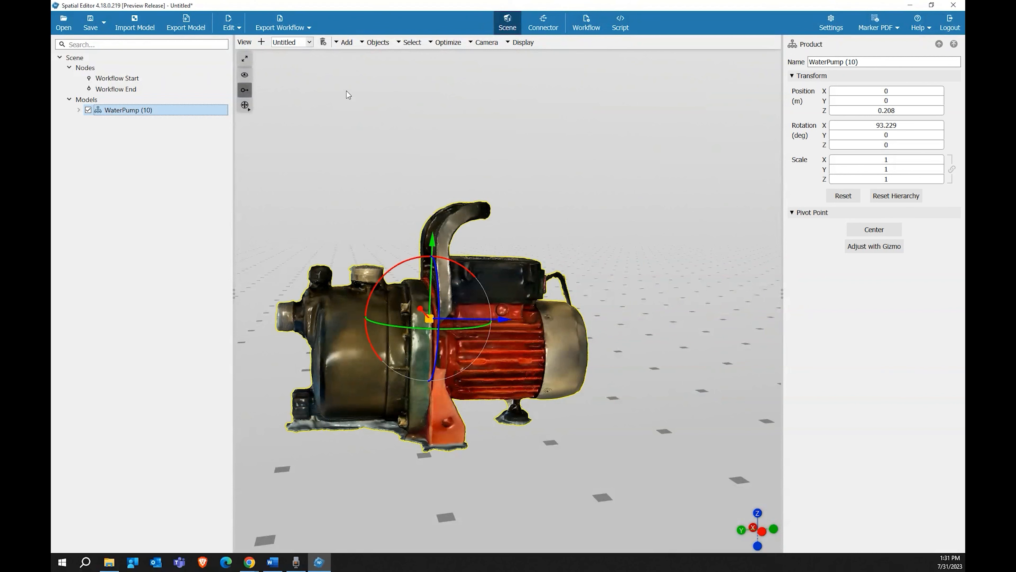
{"action": "left_click", "coordinate": [346, 43]}
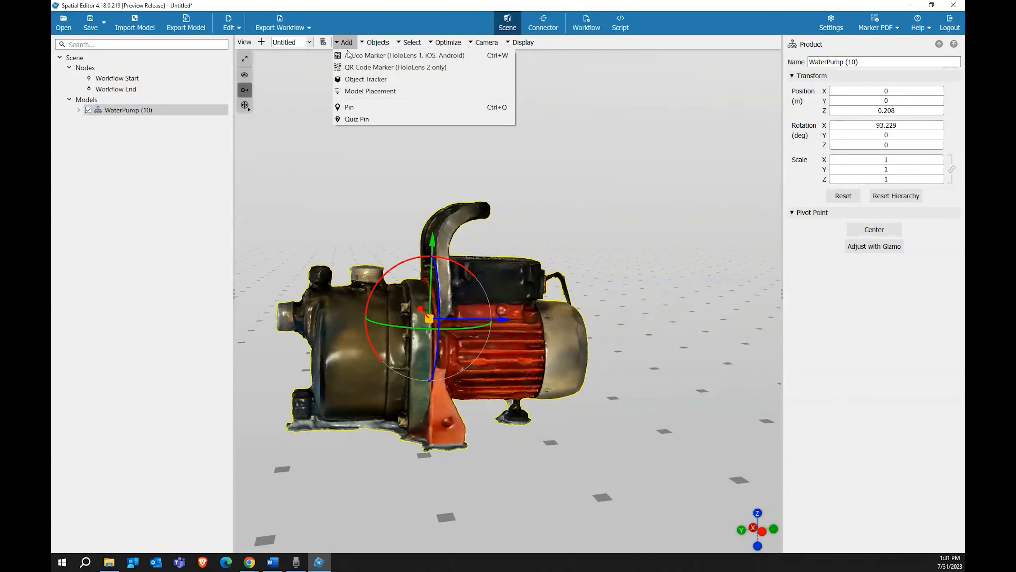
{"action": "left_click", "coordinate": [358, 80]}
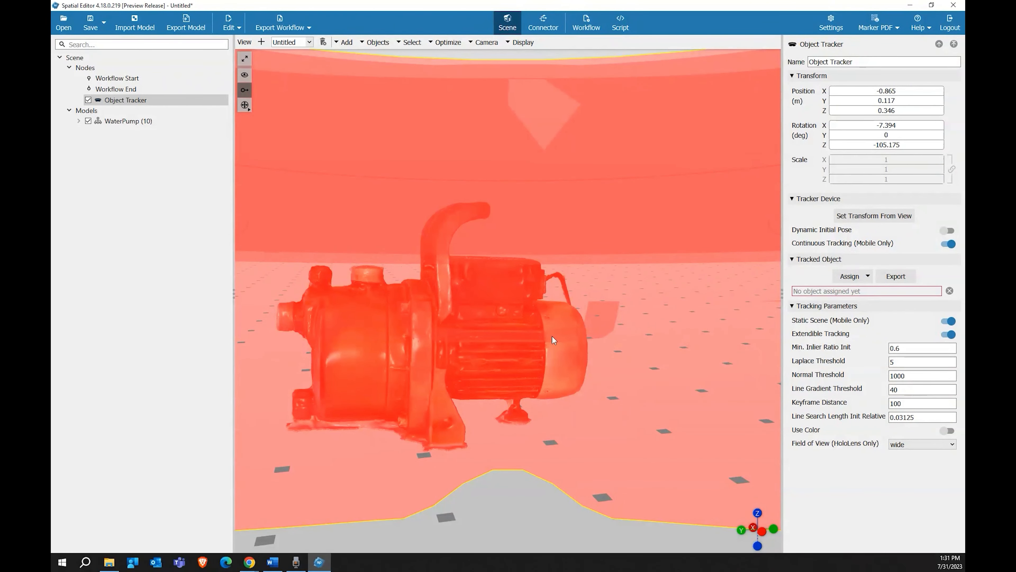
{"action": "left_click", "coordinate": [866, 218]}
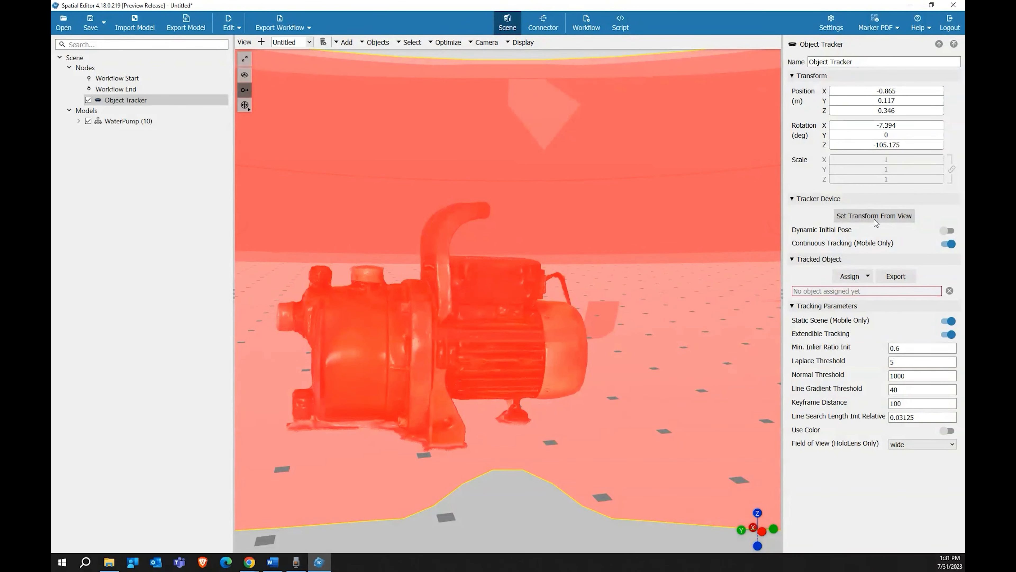
Generate the tracker's tracked object from the WaterPump assembly in the scene, with geometry optimized for tracking.
{"action": "left_click", "coordinate": [855, 277]}
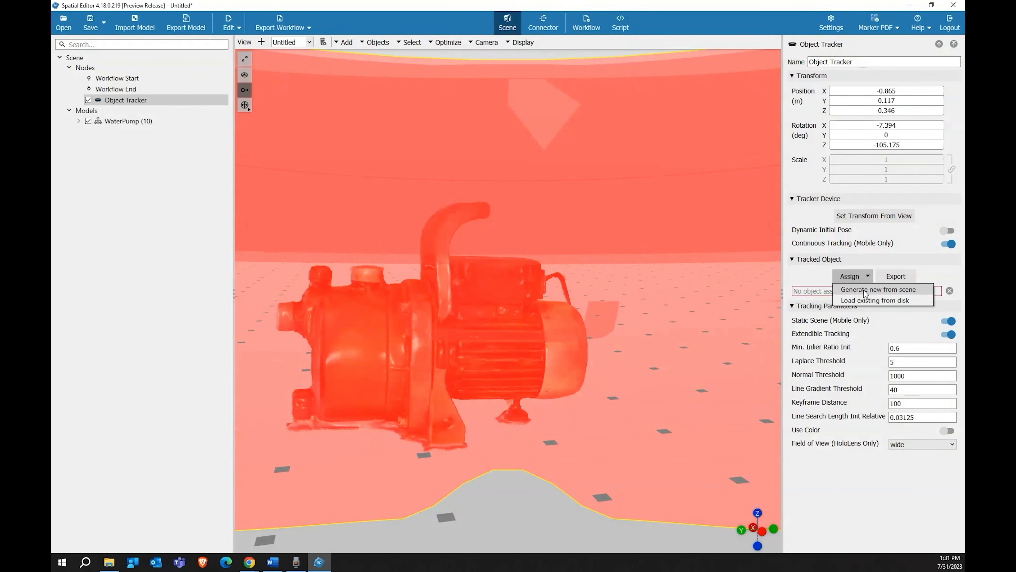
{"action": "left_click", "coordinate": [864, 289]}
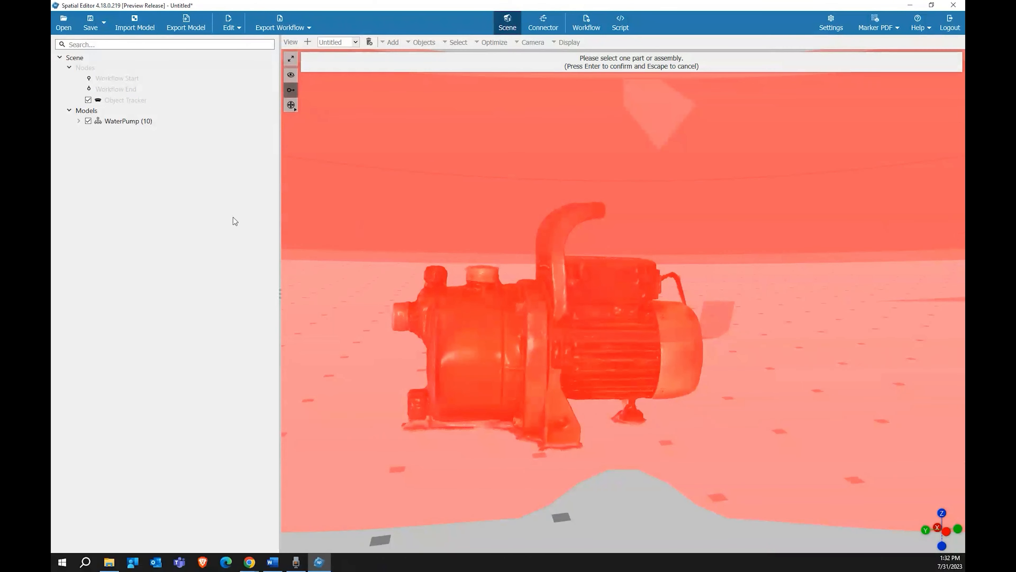
{"action": "left_click", "coordinate": [126, 122]}
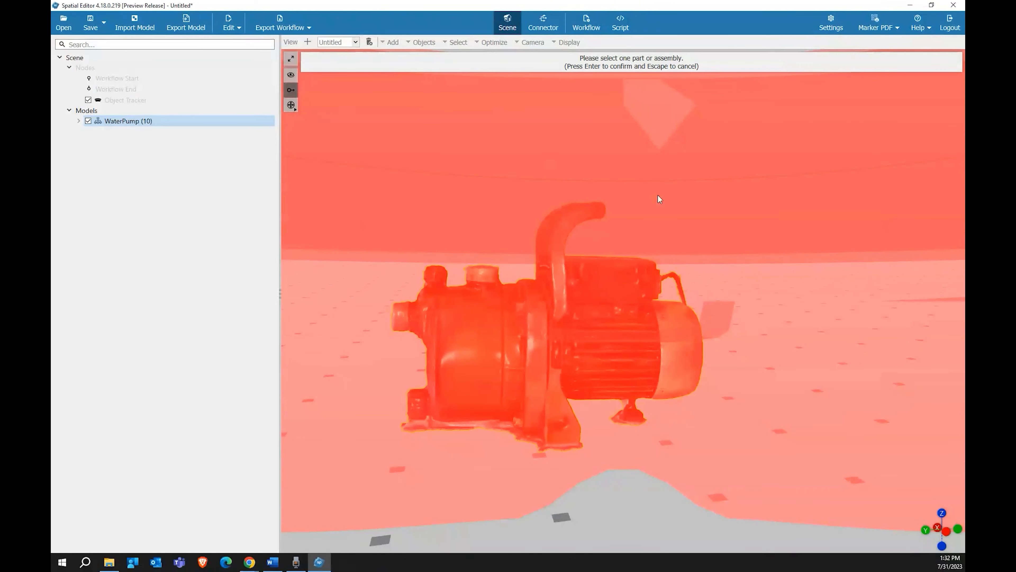
{"action": "key", "text": "Return"}
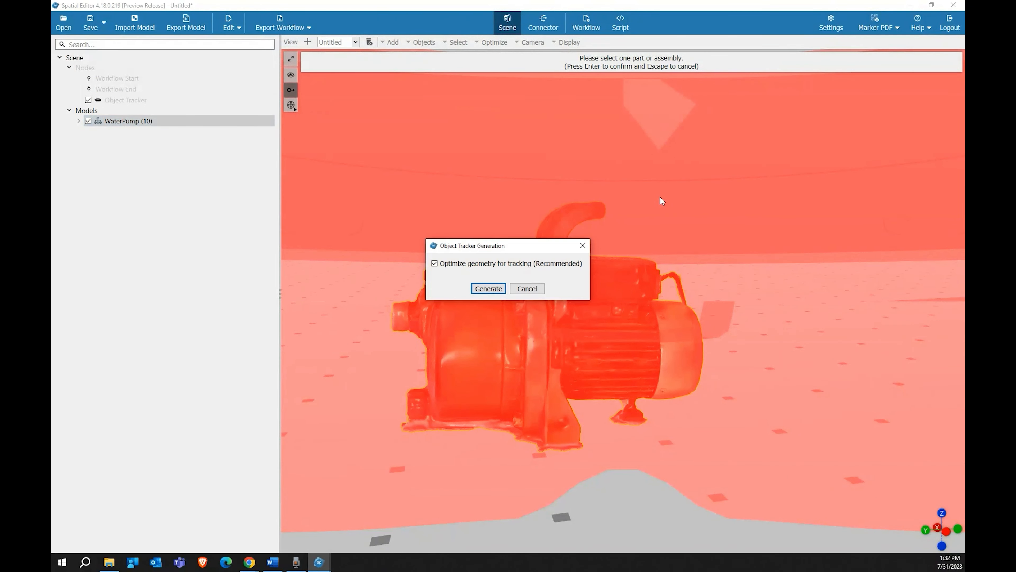
{"action": "left_click", "coordinate": [486, 290]}
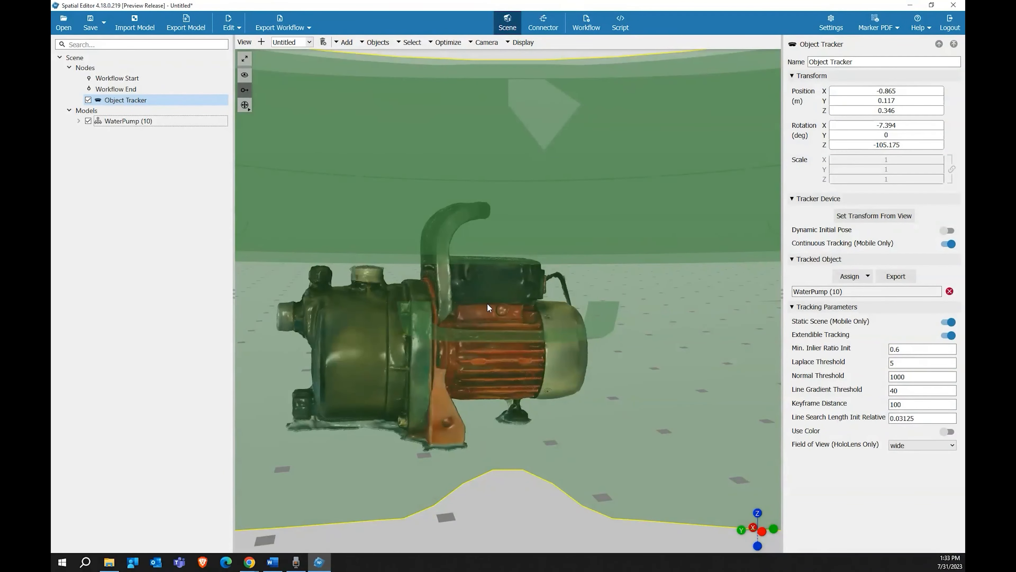
{"action": "scroll", "coordinate": [488, 303], "scroll_direction": "down", "scroll_amount": 4}
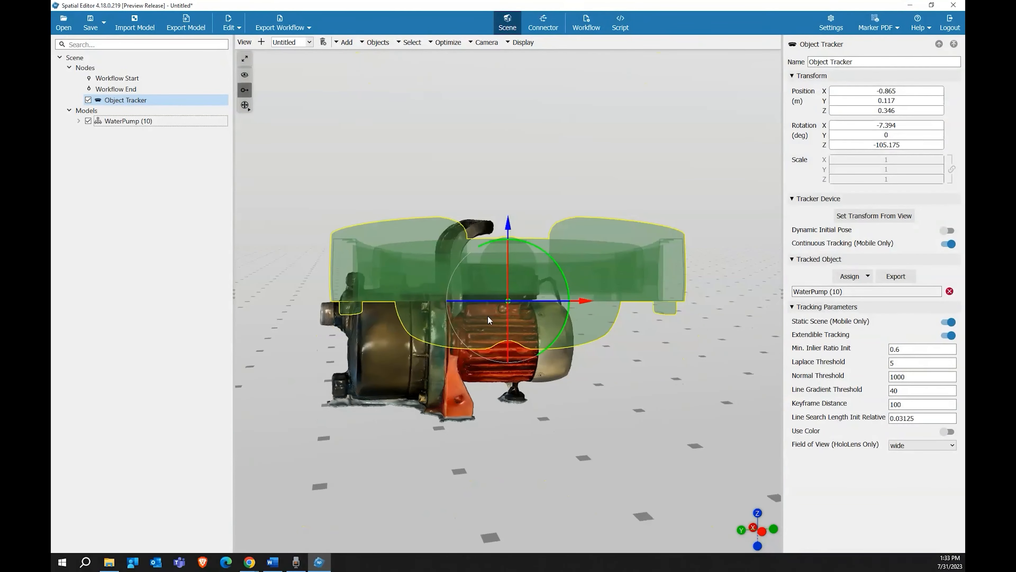
{"action": "middle_click_drag", "start_coordinate": [340, 414], "coordinate": [597, 450]}
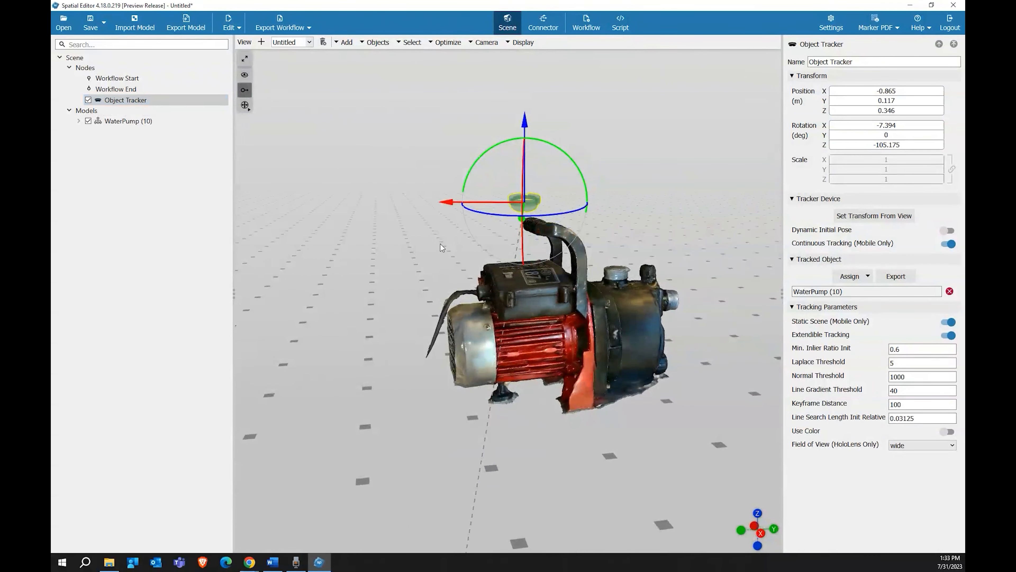
{"action": "middle_click_drag", "start_coordinate": [635, 201], "coordinate": [599, 207]}
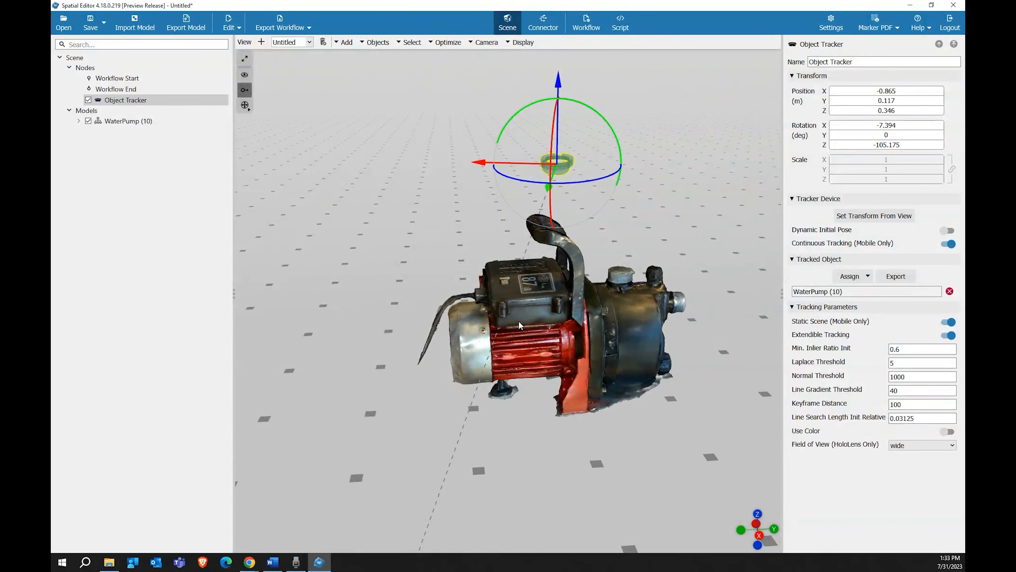
{"action": "middle_click_drag", "start_coordinate": [719, 246], "coordinate": [720, 206]}
{"action": "middle_click_drag", "start_coordinate": [399, 299], "coordinate": [458, 307]}
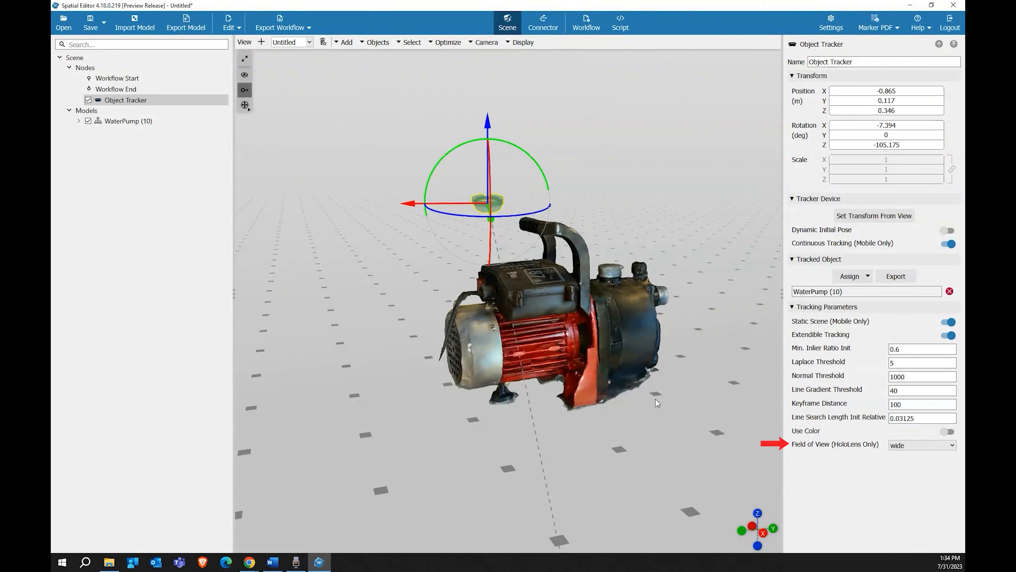
Show the Connector graph, place the Object Tracker node beside Workflow Start, and move the Workflow End node lower.
{"action": "left_click", "coordinate": [545, 24]}
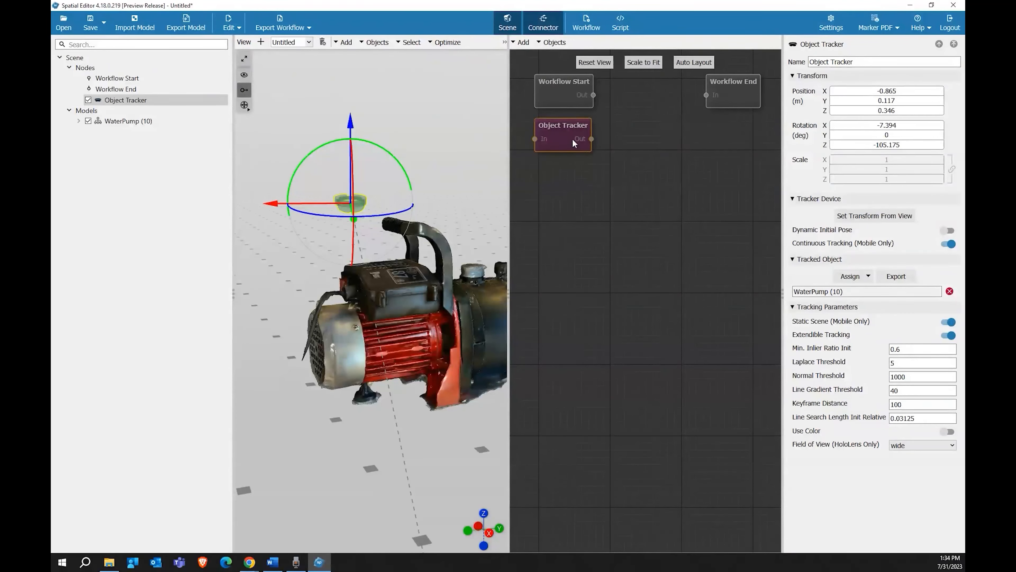
{"action": "left_click_drag", "start_coordinate": [577, 139], "coordinate": [663, 104]}
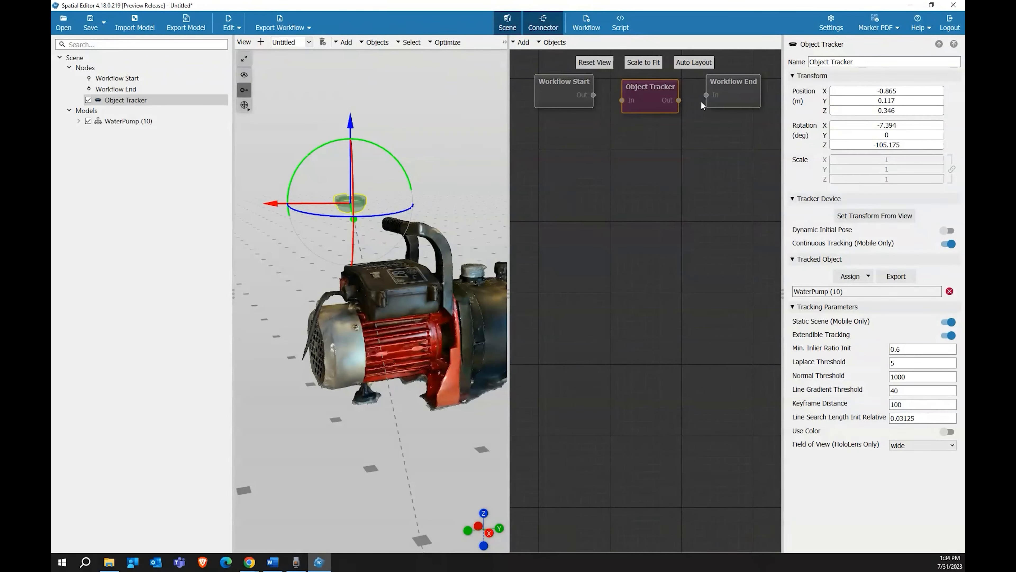
{"action": "left_click_drag", "start_coordinate": [732, 95], "coordinate": [730, 172]}
Add a pin at the water pump's handle and name it PumpTest.
{"action": "left_click_drag", "start_coordinate": [390, 433], "coordinate": [328, 429]}
{"action": "mouse_move", "coordinate": [297, 209]}
{"action": "left_mouse_down"}
{"action": "mouse_move", "coordinate": [309, 209]}
{"action": "mouse_move", "coordinate": [301, 210]}
{"action": "left_mouse_up"}
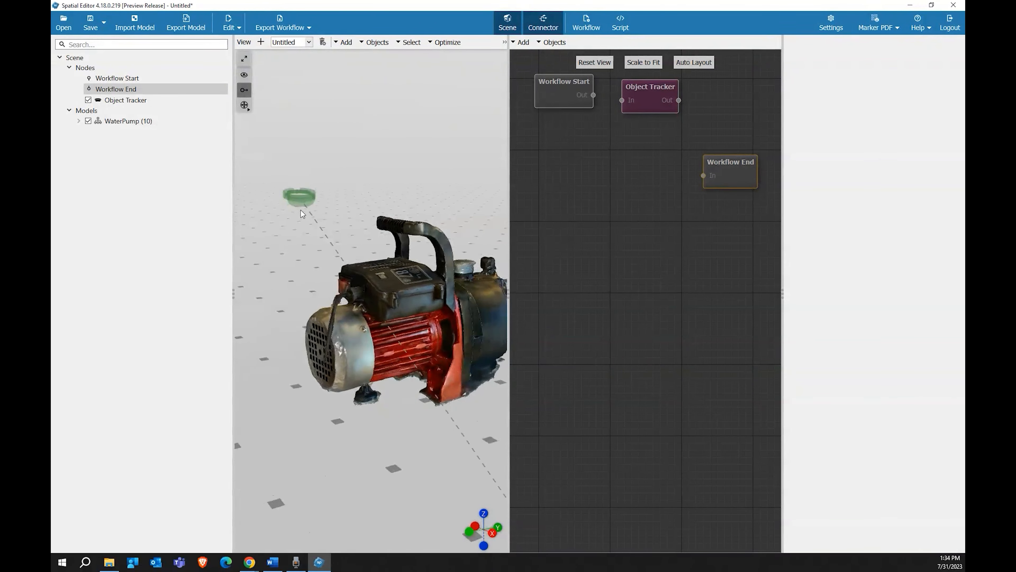
{"action": "left_click", "coordinate": [345, 42]}
{"action": "left_click", "coordinate": [349, 108]}
{"action": "mouse_move", "coordinate": [404, 342]}
{"action": "left_mouse_down"}
{"action": "mouse_move", "coordinate": [397, 162]}
{"action": "mouse_move", "coordinate": [330, 169]}
{"action": "mouse_move", "coordinate": [418, 223]}
{"action": "mouse_move", "coordinate": [321, 211]}
{"action": "mouse_move", "coordinate": [393, 206]}
{"action": "mouse_move", "coordinate": [405, 175]}
{"action": "mouse_move", "coordinate": [343, 215]}
{"action": "mouse_move", "coordinate": [392, 211]}
{"action": "mouse_move", "coordinate": [362, 231]}
{"action": "mouse_move", "coordinate": [375, 248]}
{"action": "mouse_move", "coordinate": [382, 226]}
{"action": "mouse_move", "coordinate": [393, 231]}
{"action": "left_mouse_up"}
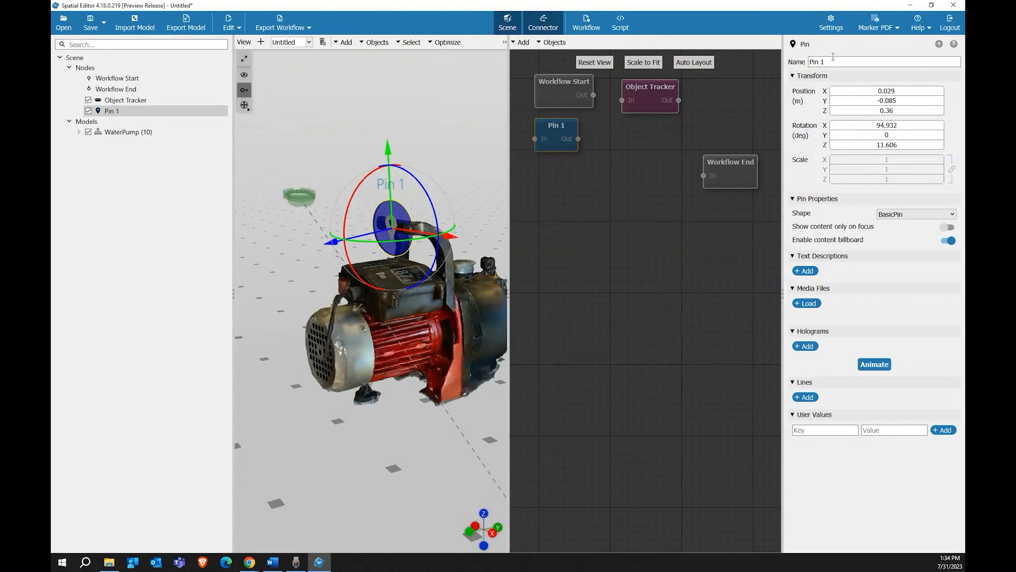
{"action": "triple_click", "coordinate": [830, 61]}
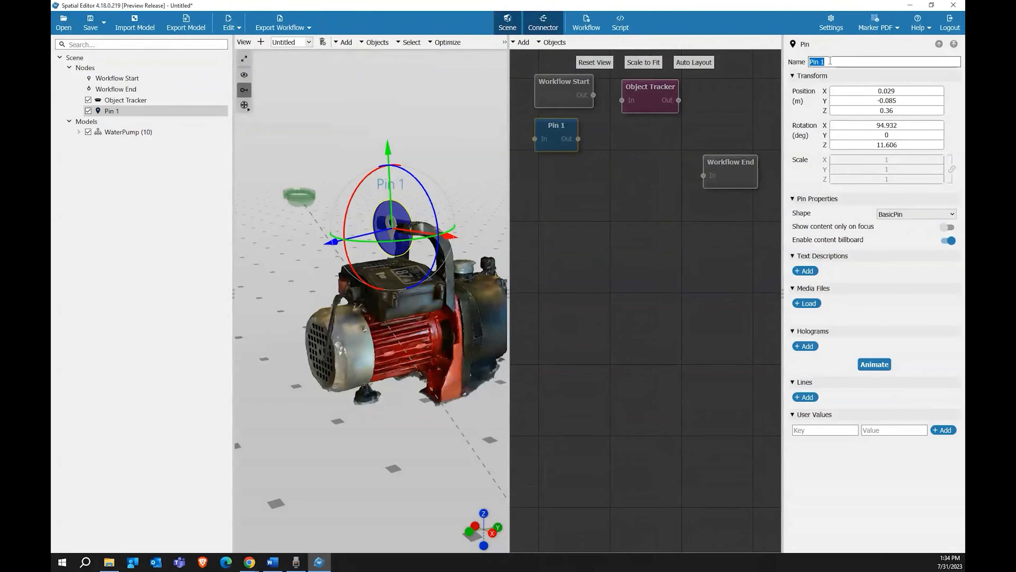
{"action": "type", "text": "PumpTest"}
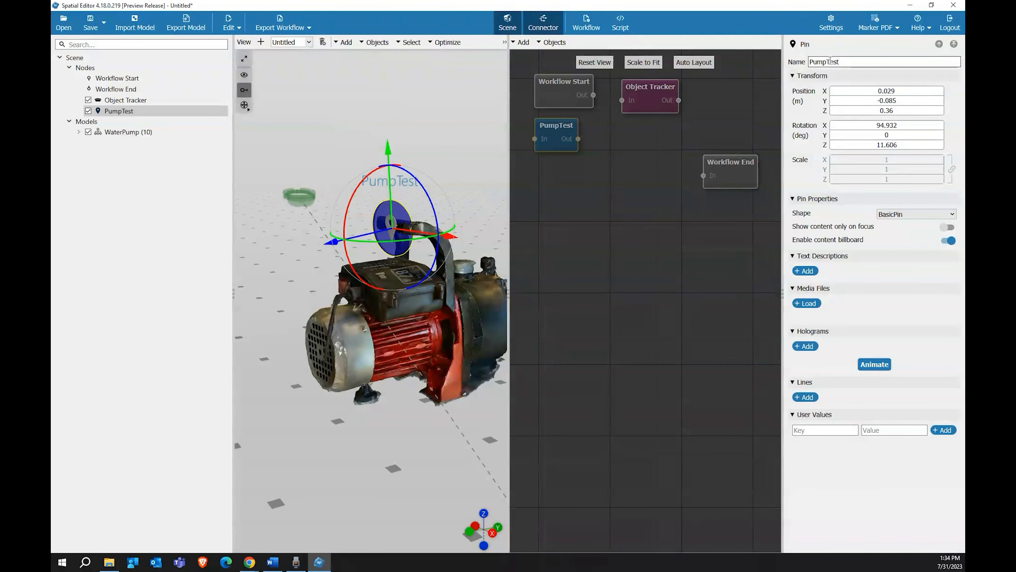
Add the WaterPump assembly as the PumpTest pin's hologram and place the pin's node to the right of the Object Tracker node.
{"action": "left_click", "coordinate": [806, 346]}
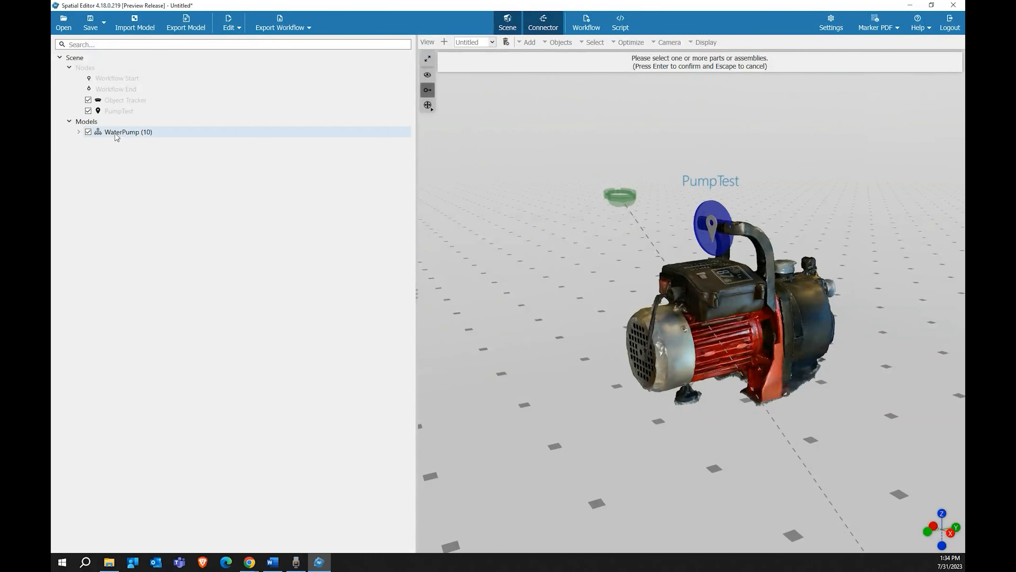
{"action": "left_click", "coordinate": [104, 133]}
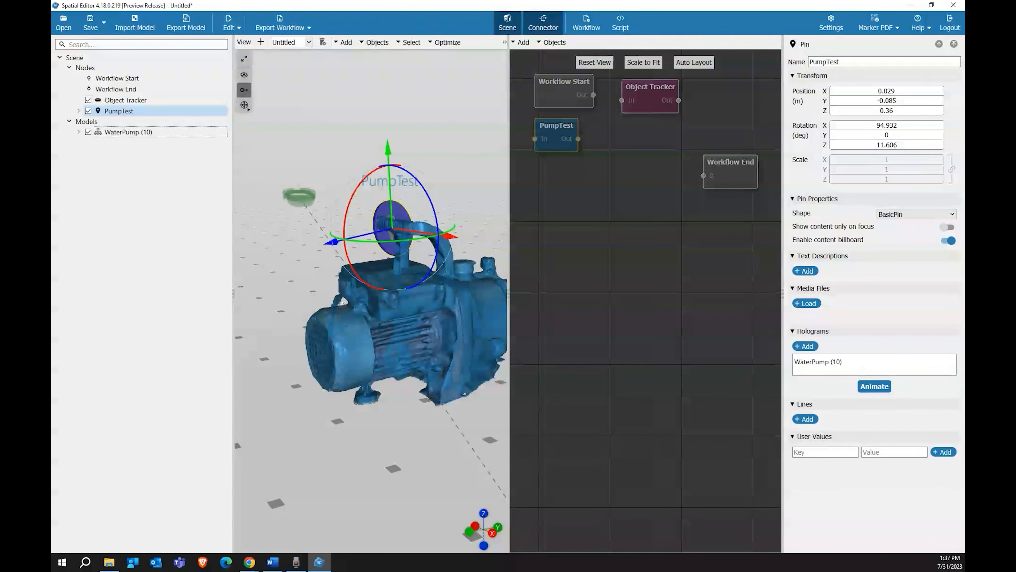
{"action": "left_click_drag", "start_coordinate": [553, 146], "coordinate": [739, 110]}
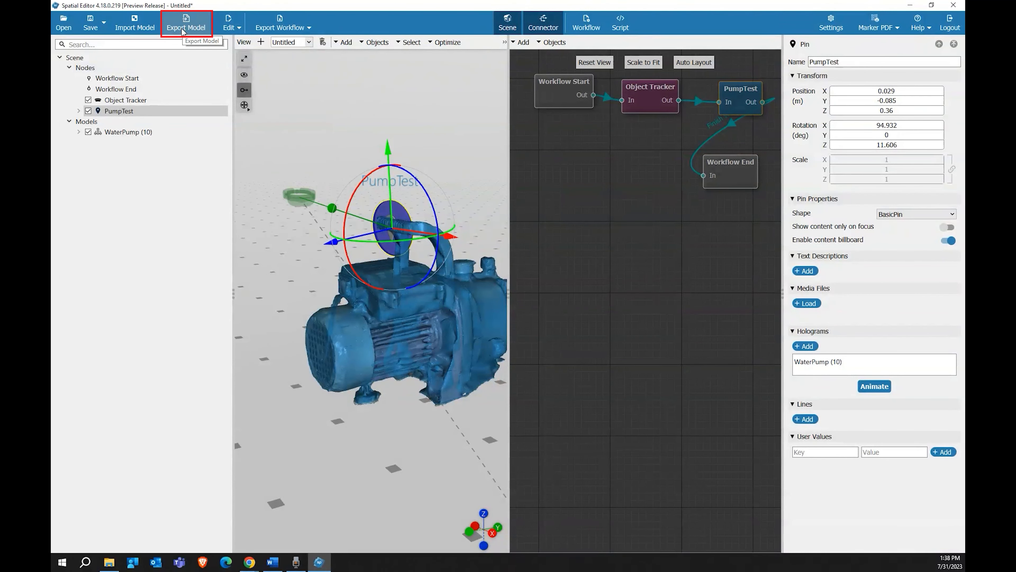
Export the workflow to FCC and create a work template named PumpWorkflowHolo.
{"action": "left_click", "coordinate": [281, 30]}
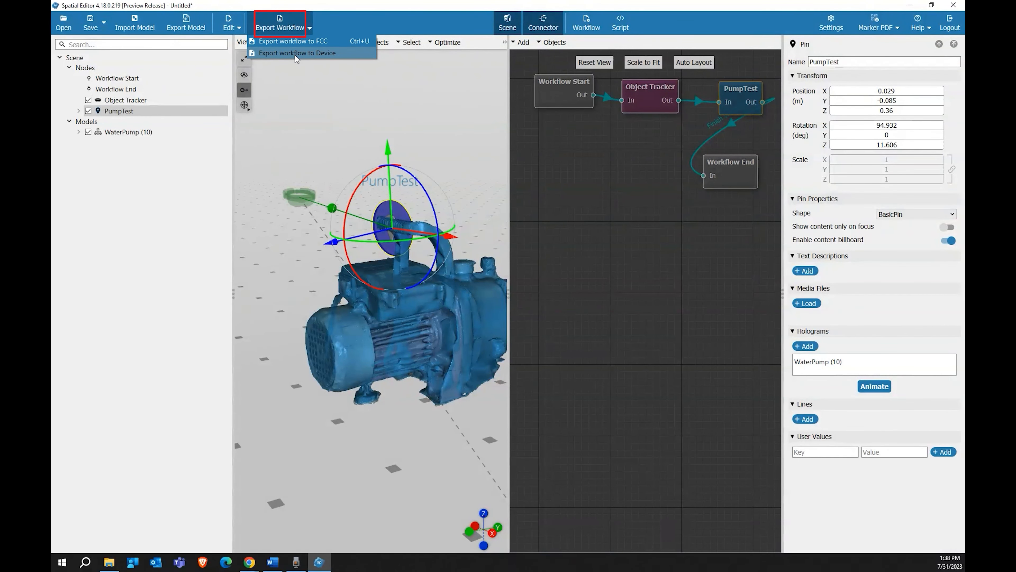
{"action": "left_click", "coordinate": [295, 41]}
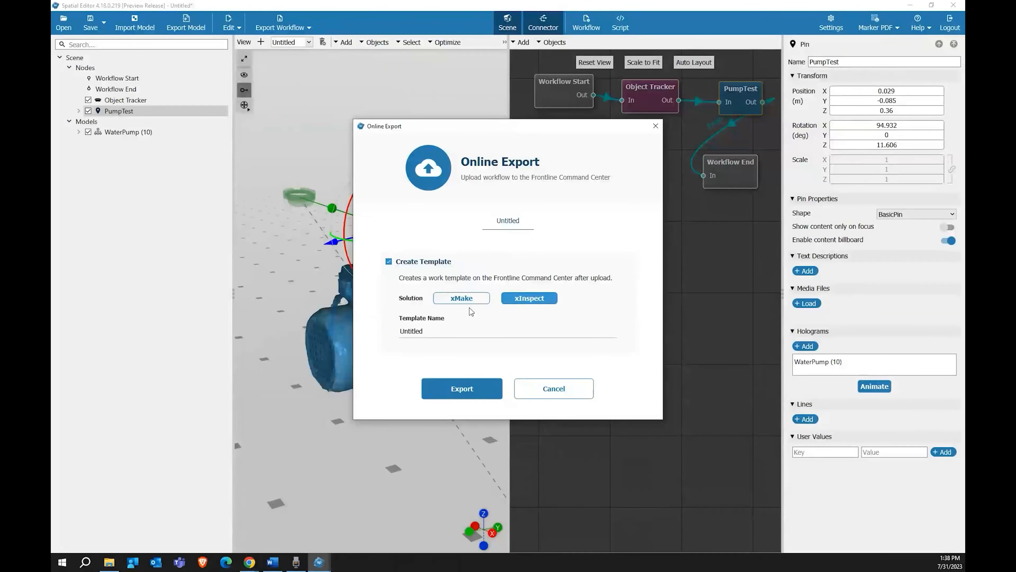
{"action": "double_click", "coordinate": [439, 332]}
{"action": "type", "text": "PumpWorkflo"}
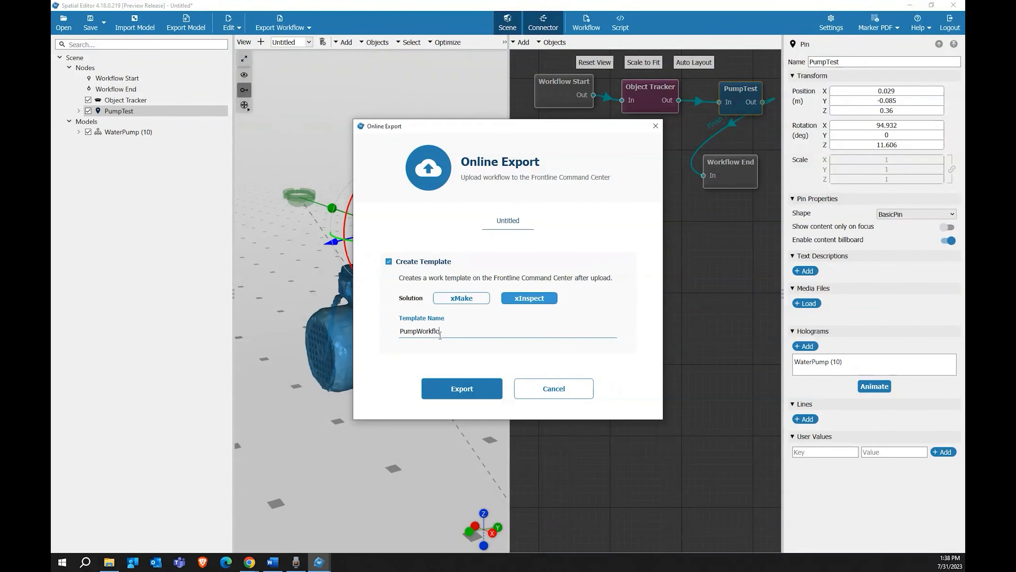
{"action": "type", "text": "wHolo"}
{"action": "left_click", "coordinate": [449, 391]}
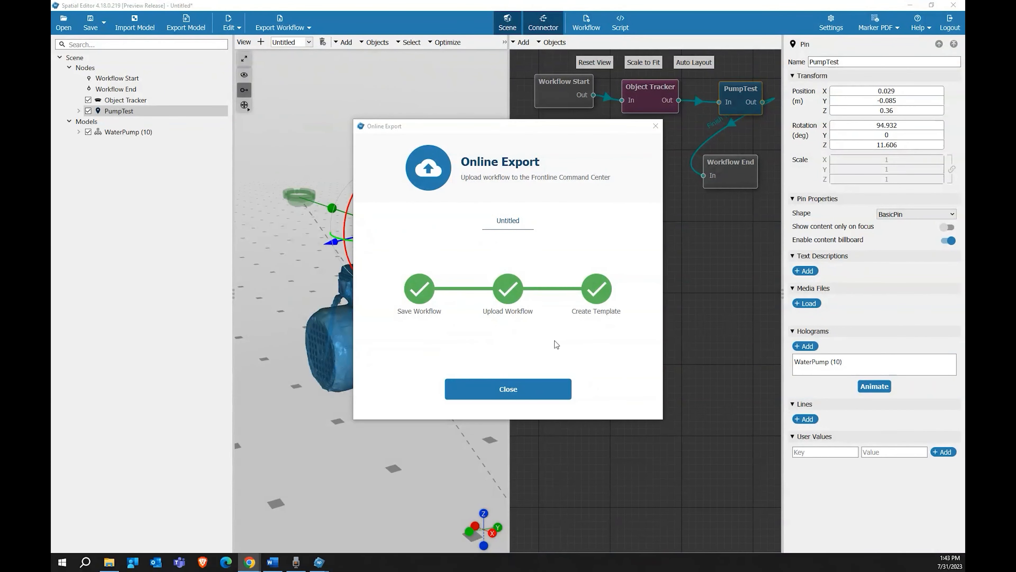
Close the finished online export, switch to the Frontline Command Center in Chrome, and open the xInspect templates.
{"action": "left_click", "coordinate": [509, 388]}
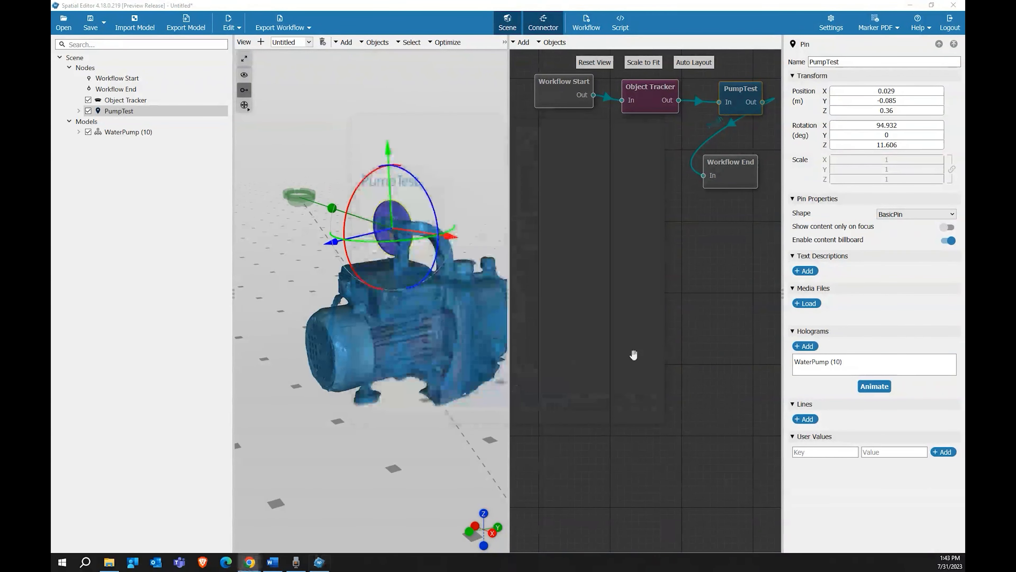
{"action": "left_click_drag", "start_coordinate": [563, 1], "coordinate": [563, 4]}
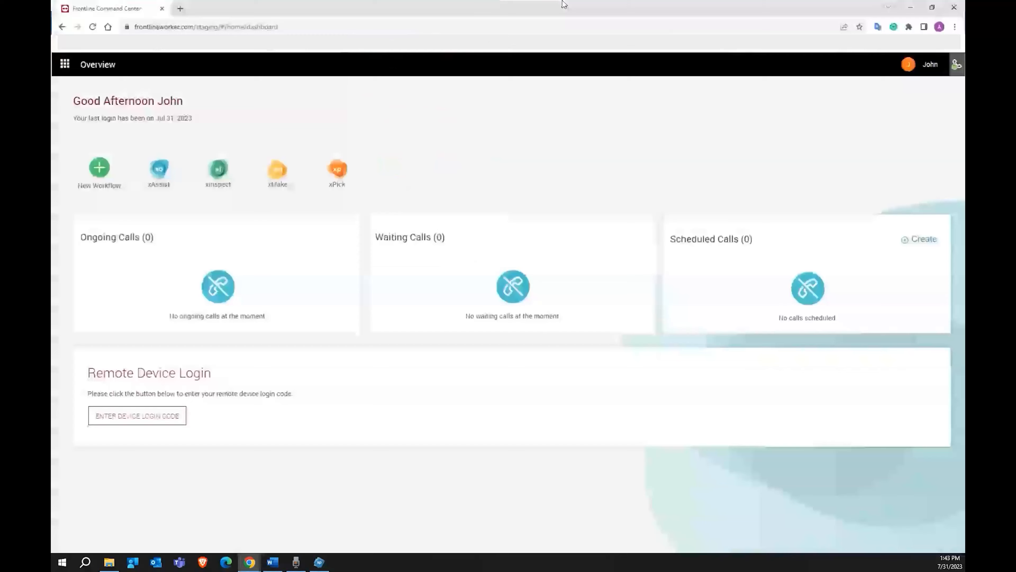
{"action": "left_click", "coordinate": [220, 171]}
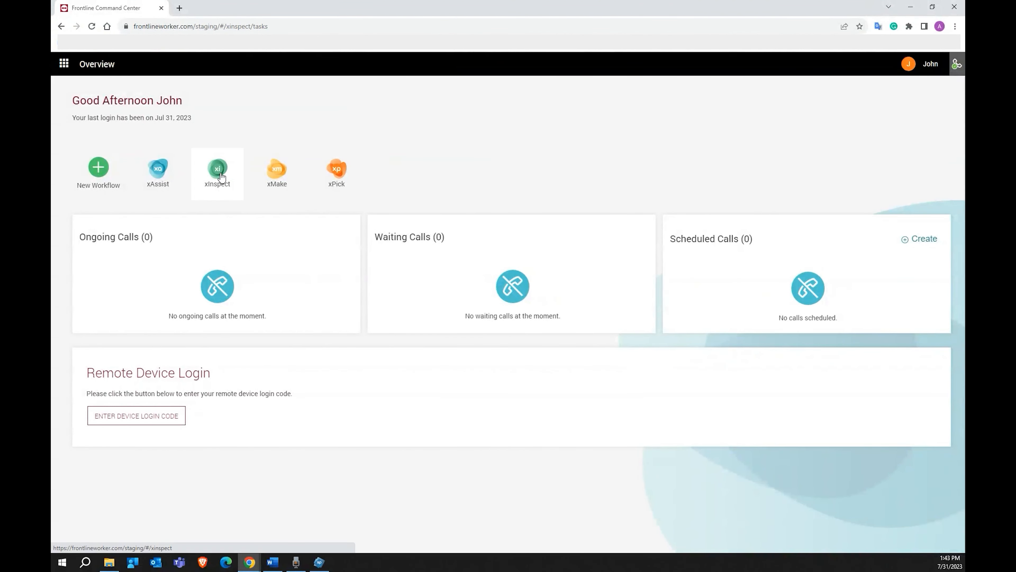
{"action": "left_click", "coordinate": [104, 138]}
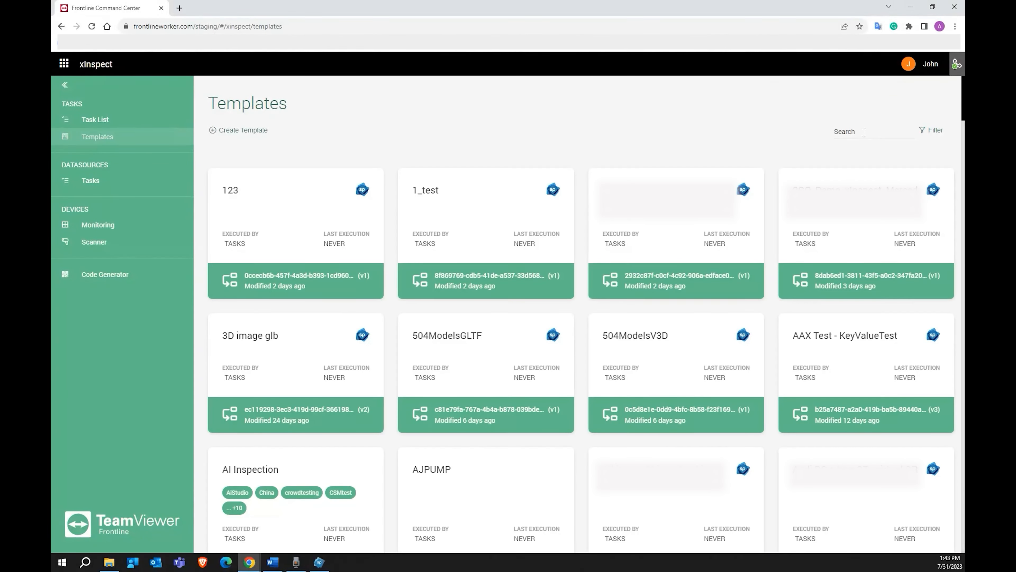
Search the templates for "pumpwo" and open the PumpWorkflowHolo template's details to check its assigned members.
{"action": "left_click", "coordinate": [864, 132]}
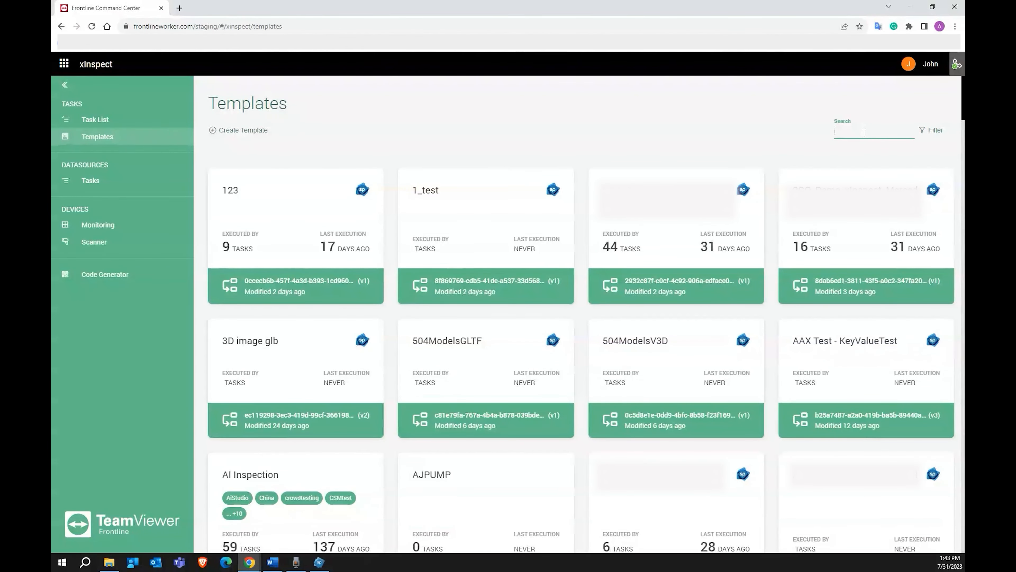
{"action": "type", "text": "pum"}
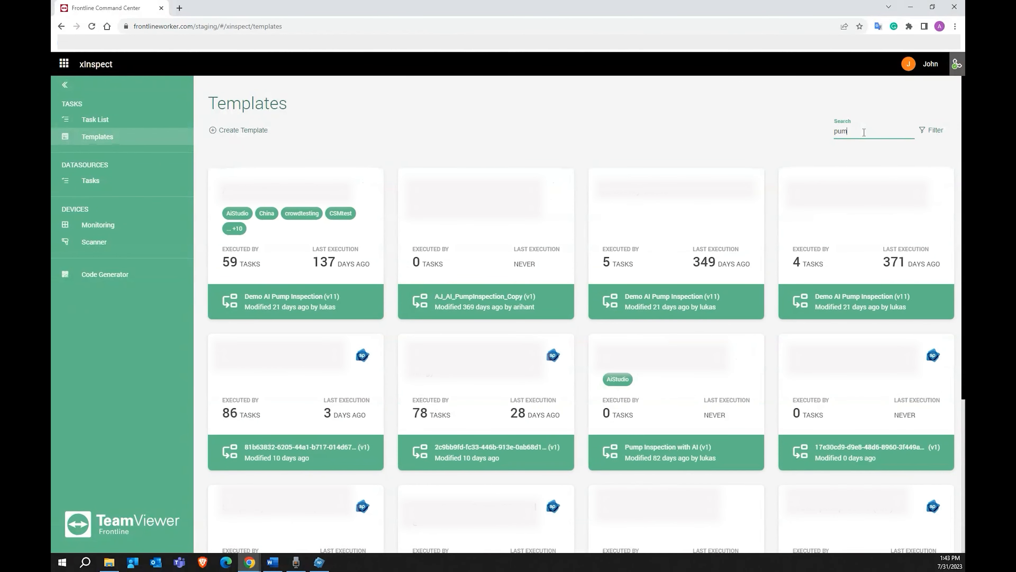
{"action": "type", "text": "pwo"}
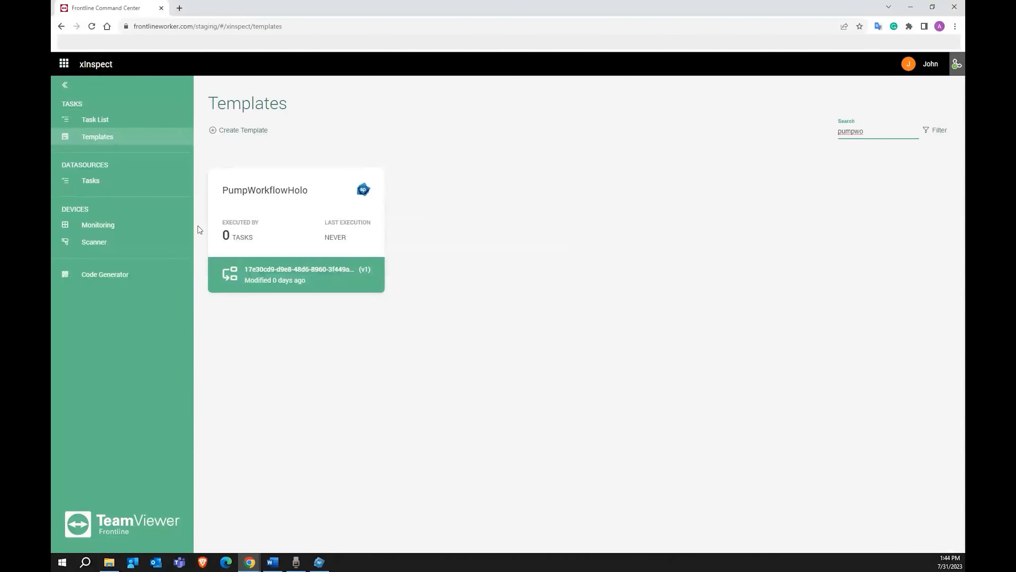
{"action": "left_click", "coordinate": [273, 213]}
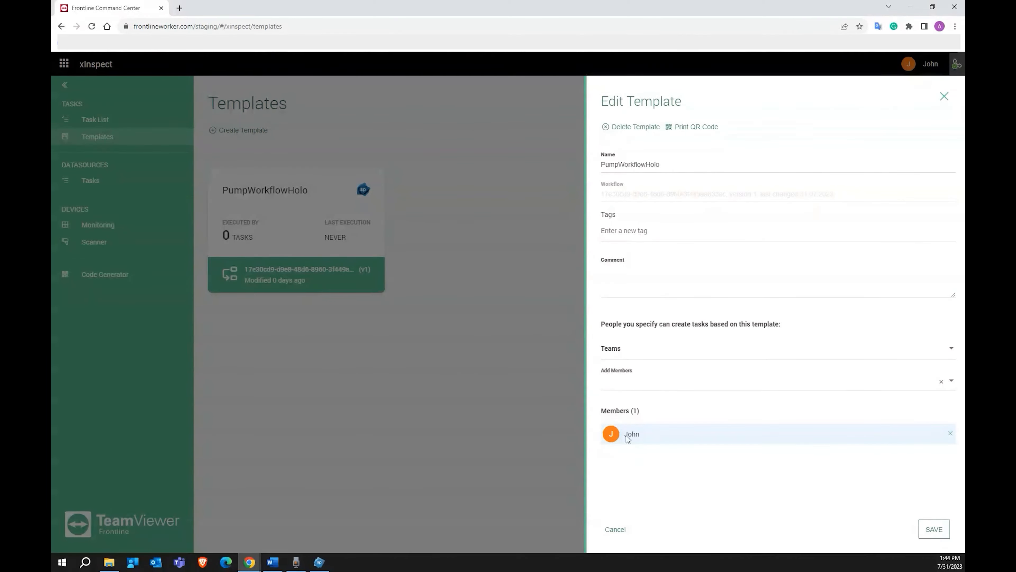